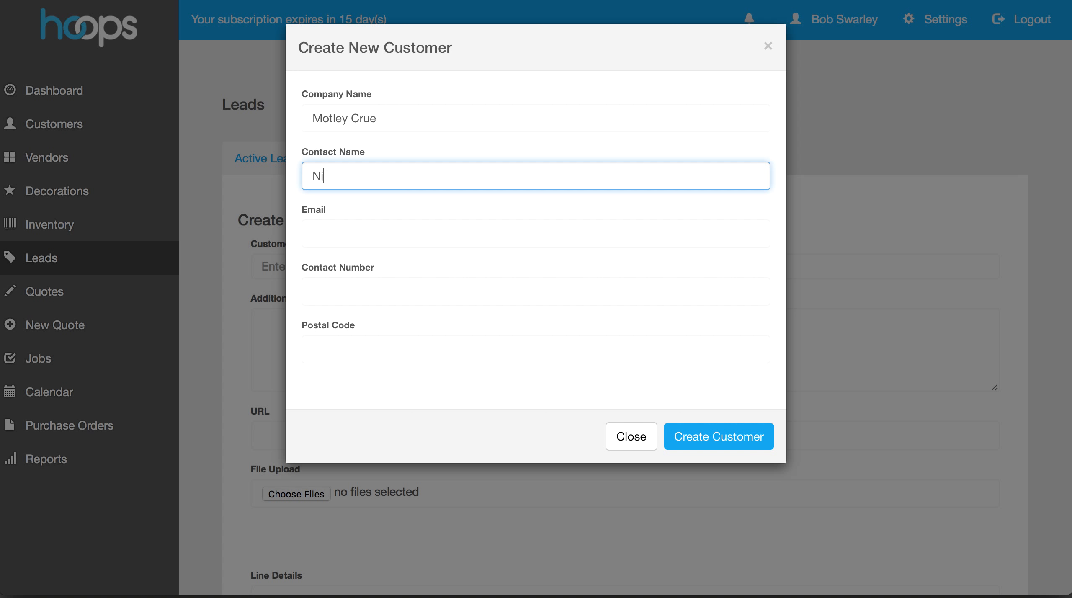
# Enter the contact's e-mail, phone number and postal code, and create the Motley Crue customer
pyautogui.click(313, 234)
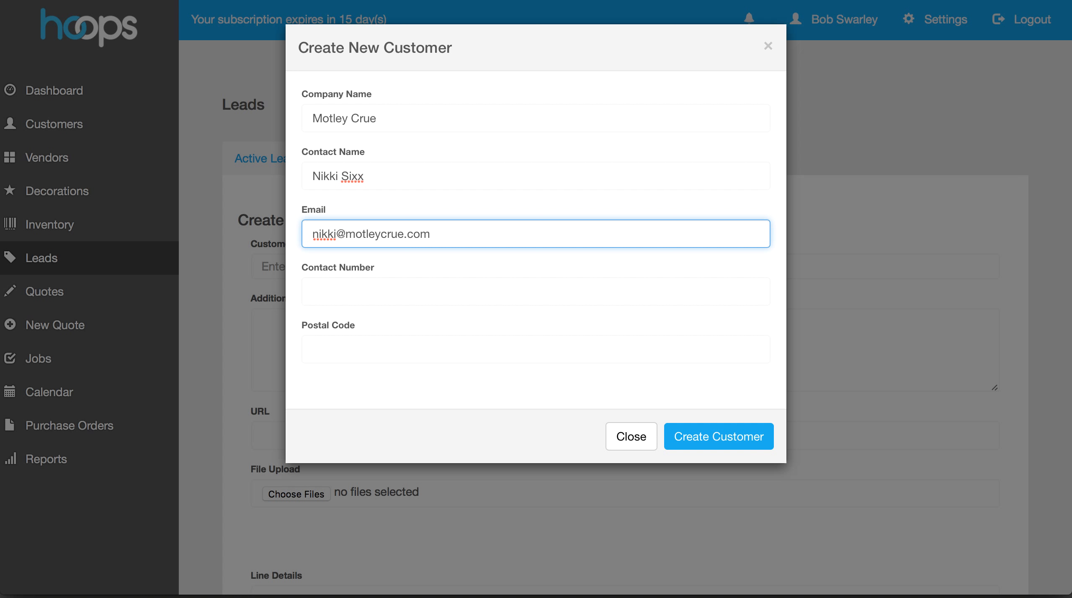
pyautogui.click(313, 291)
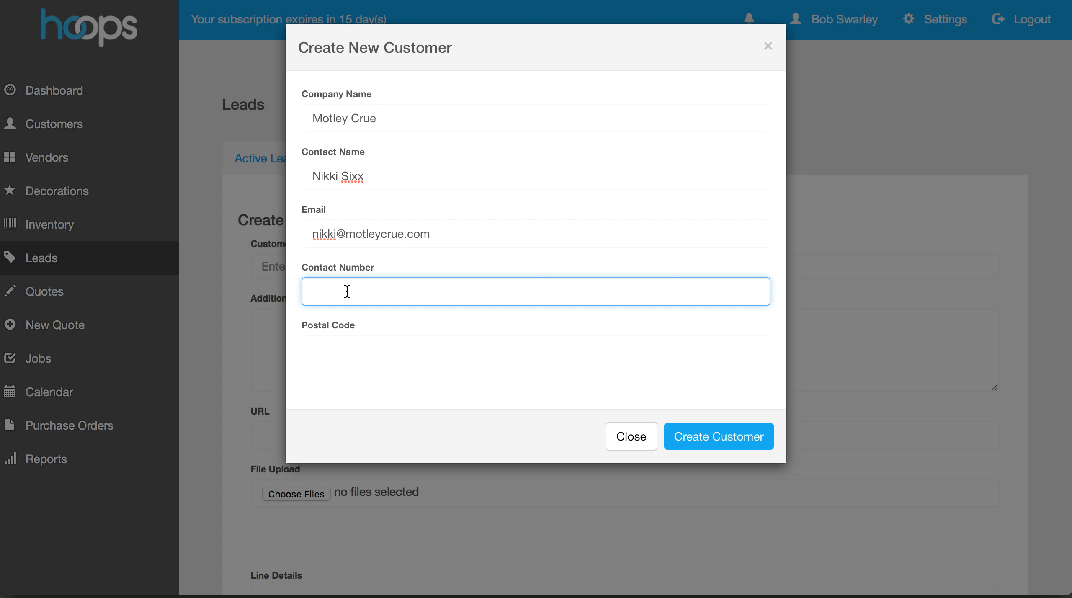
pyautogui.press('Tab')
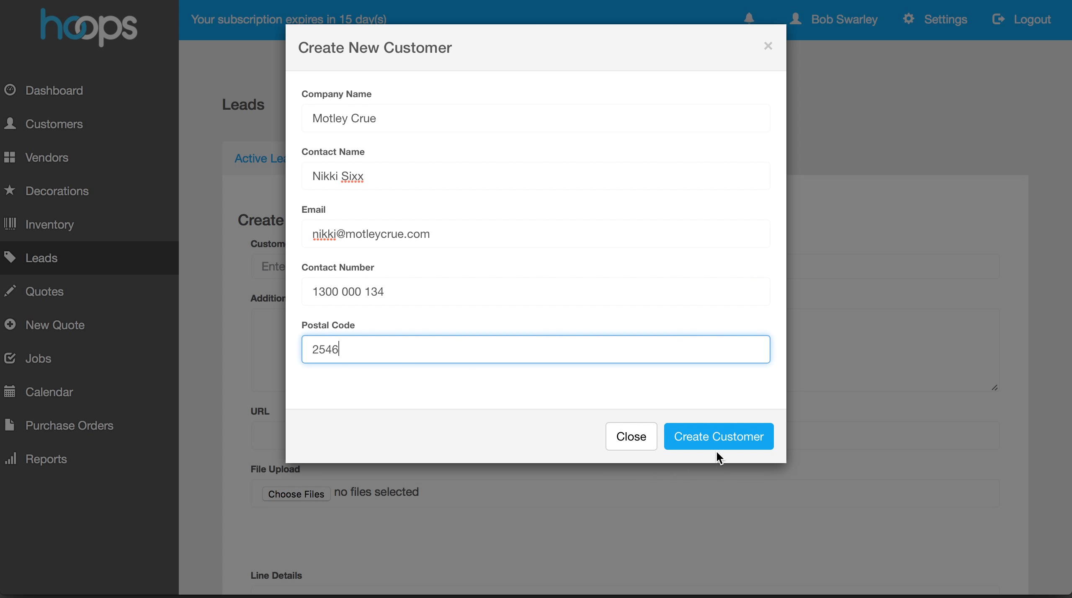
pyautogui.click(734, 443)
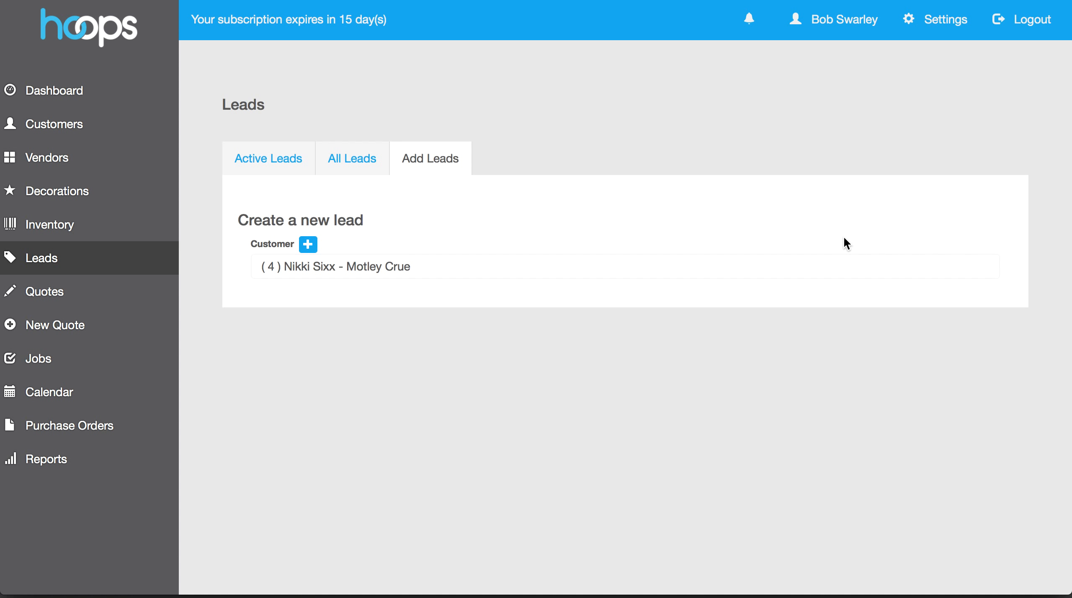
# Type 'BEST PRICE' into the lead's Additional Comments box
pyautogui.scroll(-3, 590, 263)
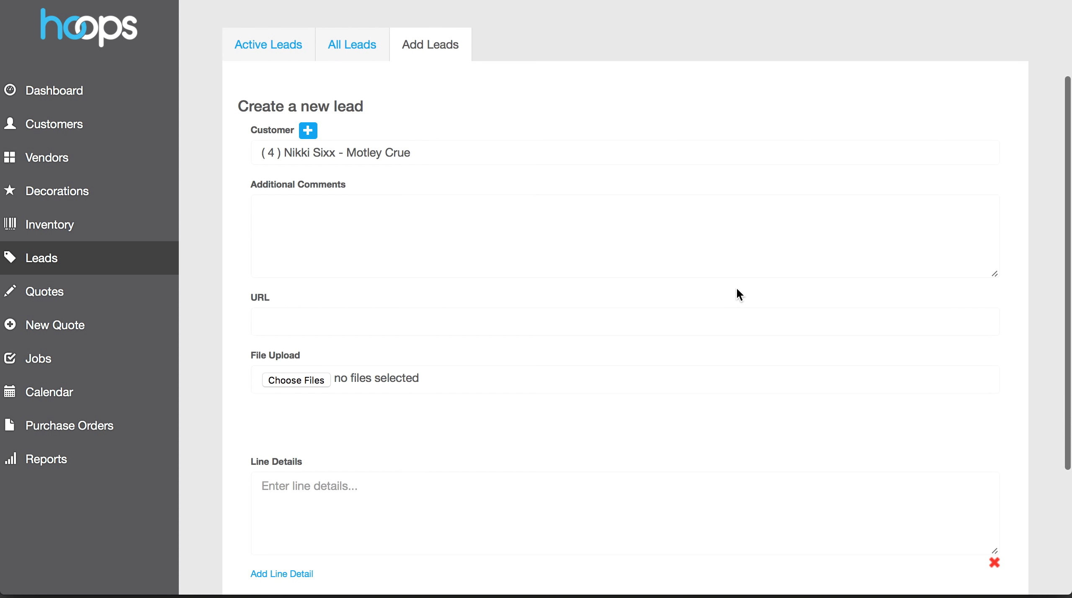
pyautogui.scroll(3, 736, 287)
pyautogui.scroll(-2, 696, 270)
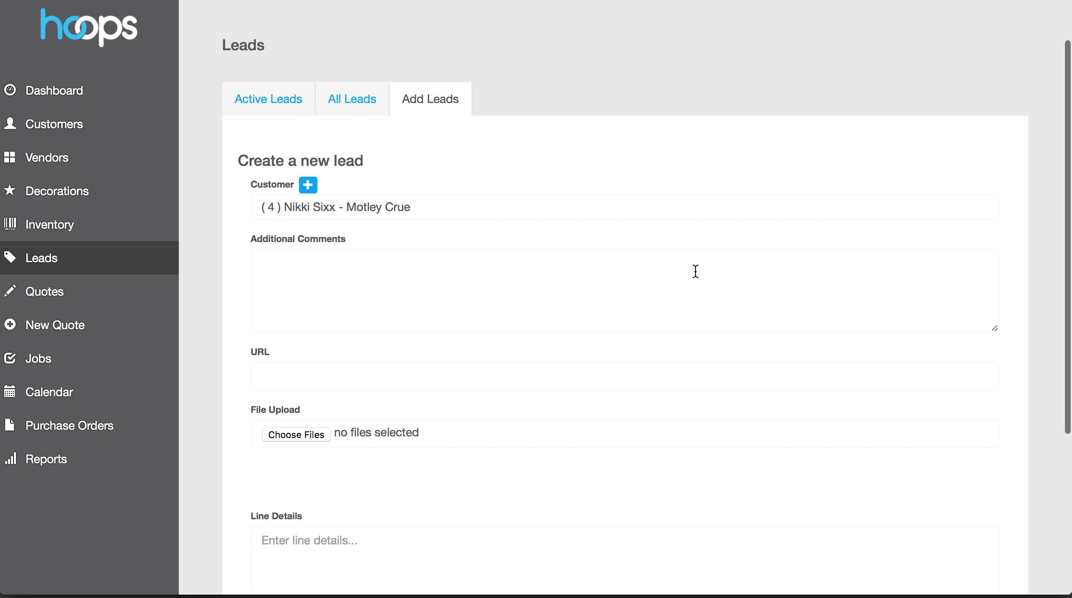
pyautogui.scroll(-1, 695, 271)
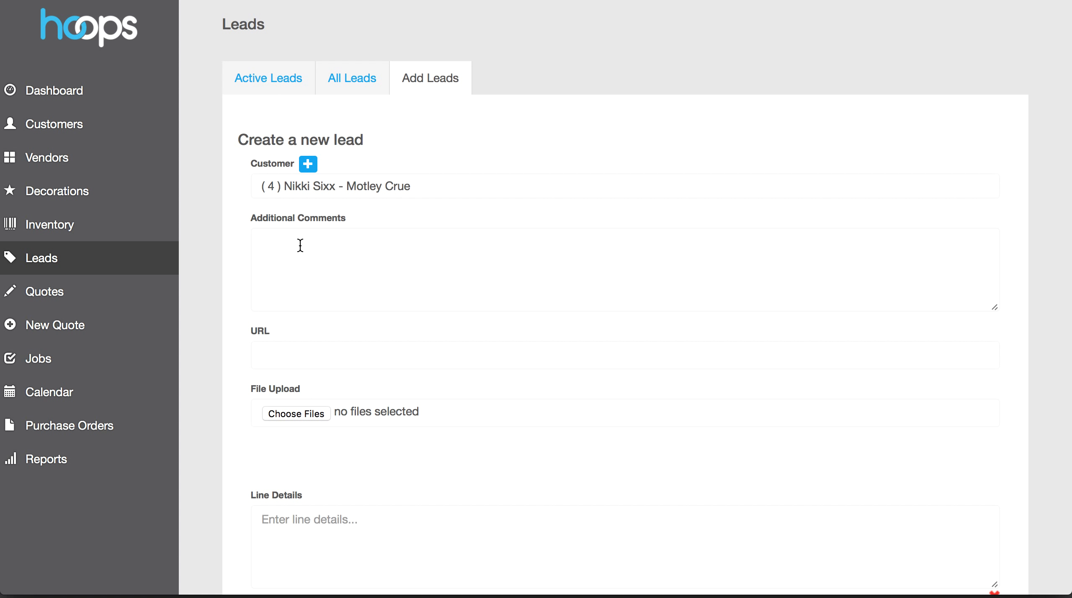
pyautogui.click(300, 245)
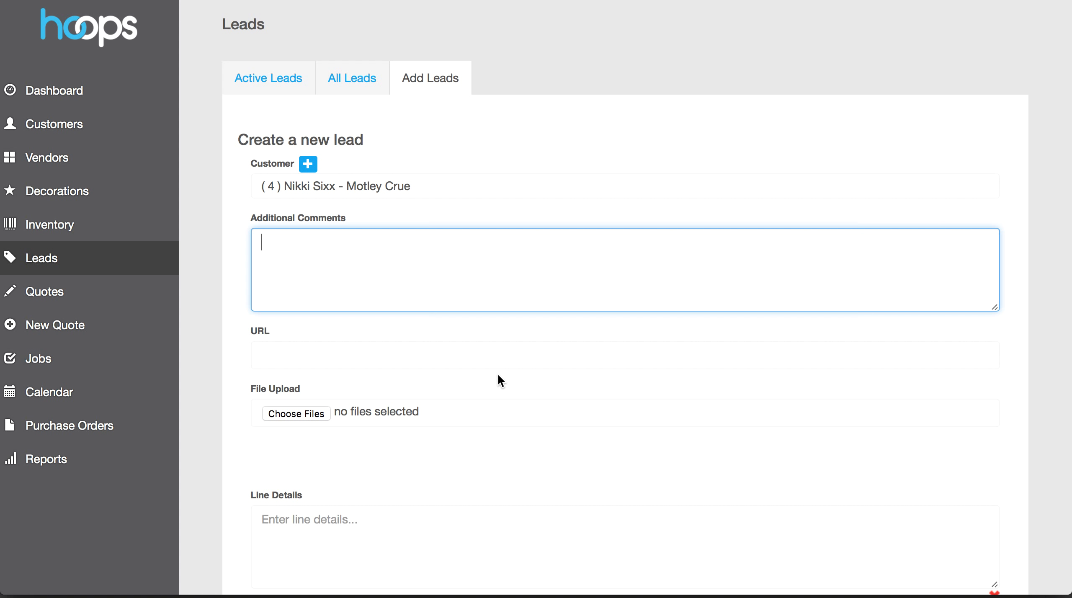
pyautogui.write('BEST PRICE')
pyautogui.scroll(-3, 575, 401)
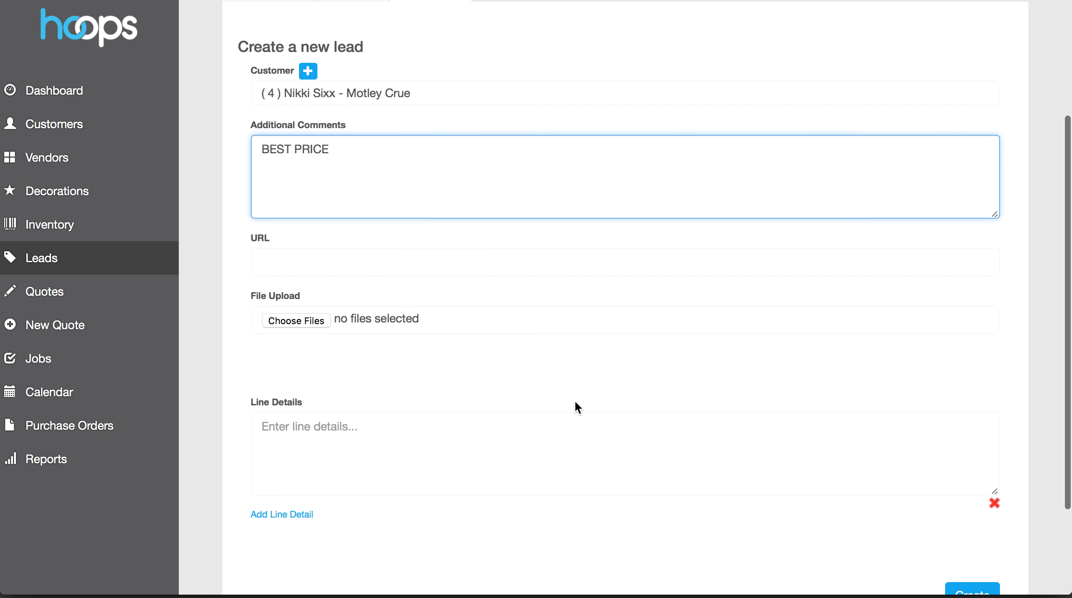
pyautogui.click(330, 268)
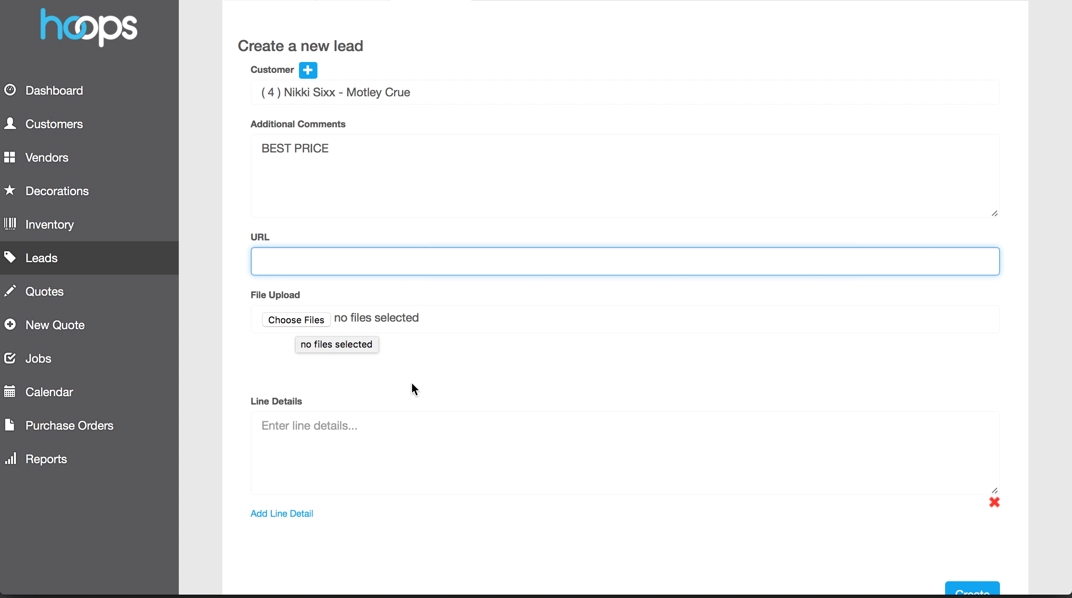
# Enter the first line item 'Gildan t-shirt with embroidery'
pyautogui.click(416, 450)
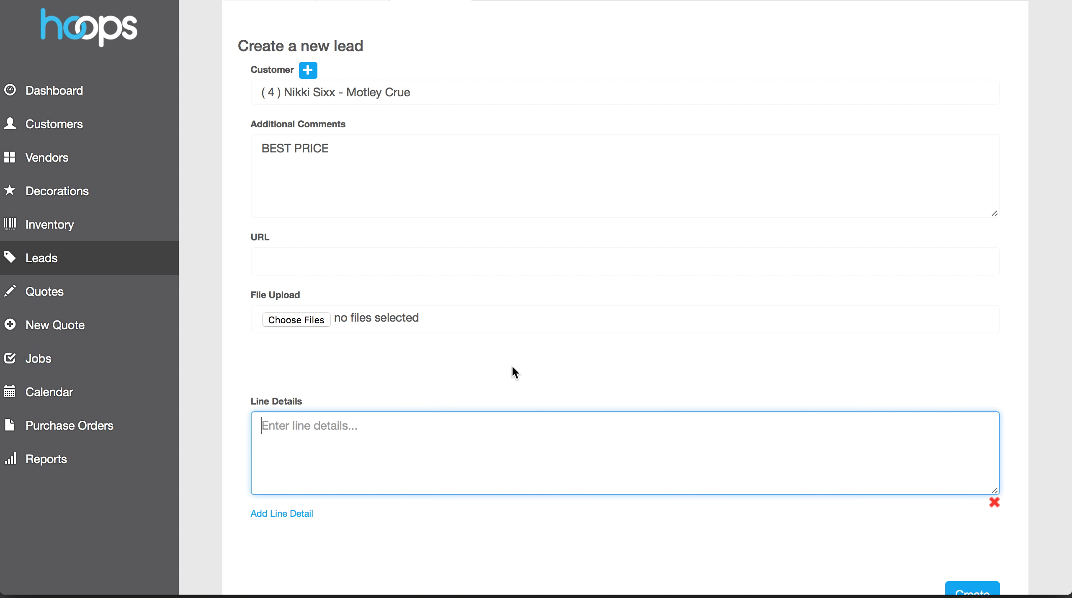
pyautogui.scroll(-5, 675, 332)
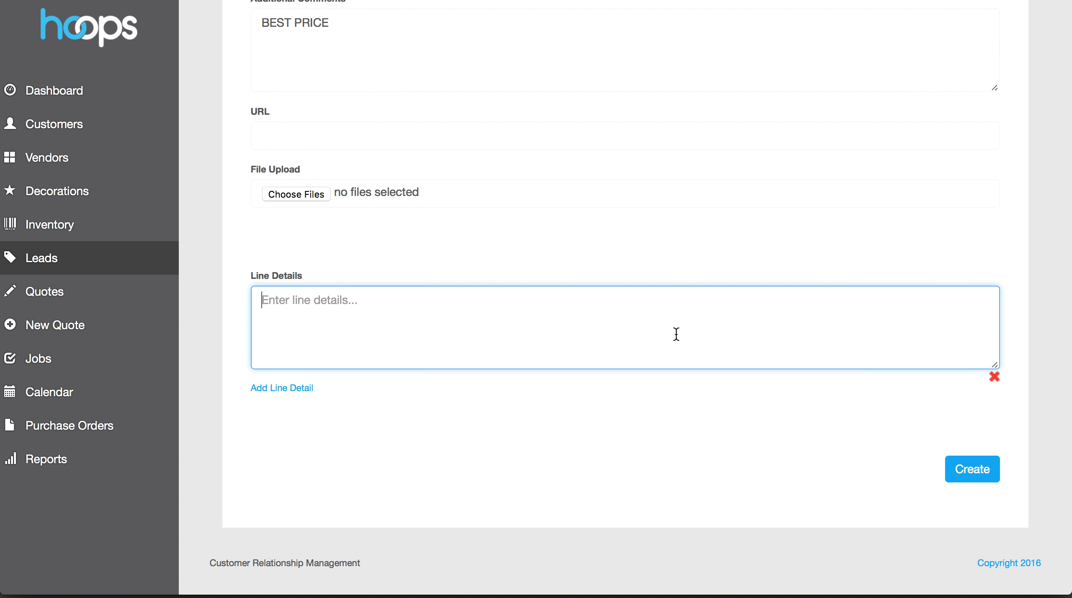
pyautogui.write('G')
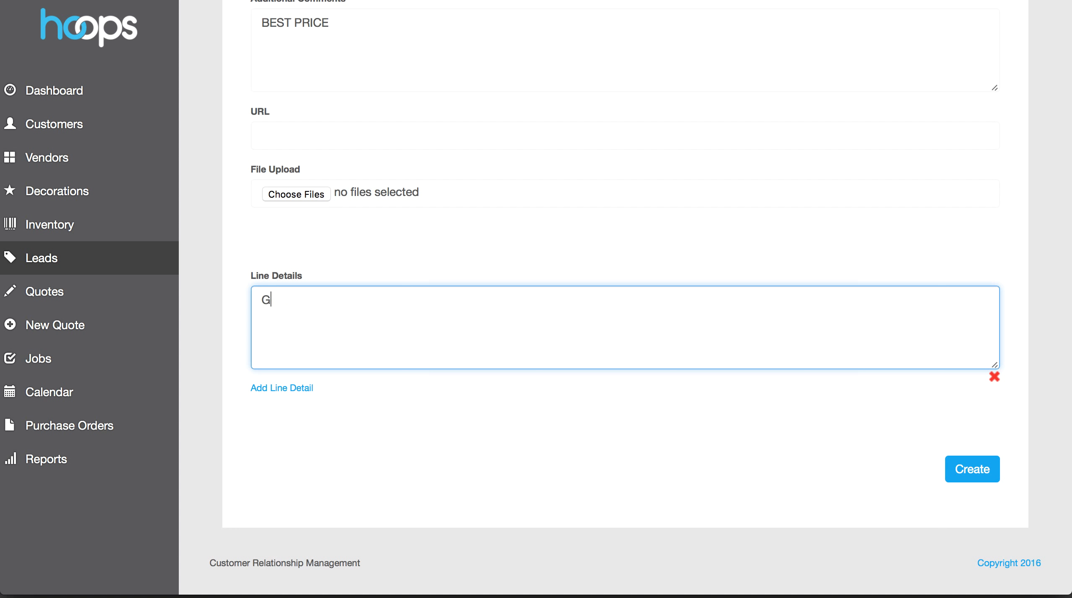
pyautogui.write('ildan t-shirt with embroider')
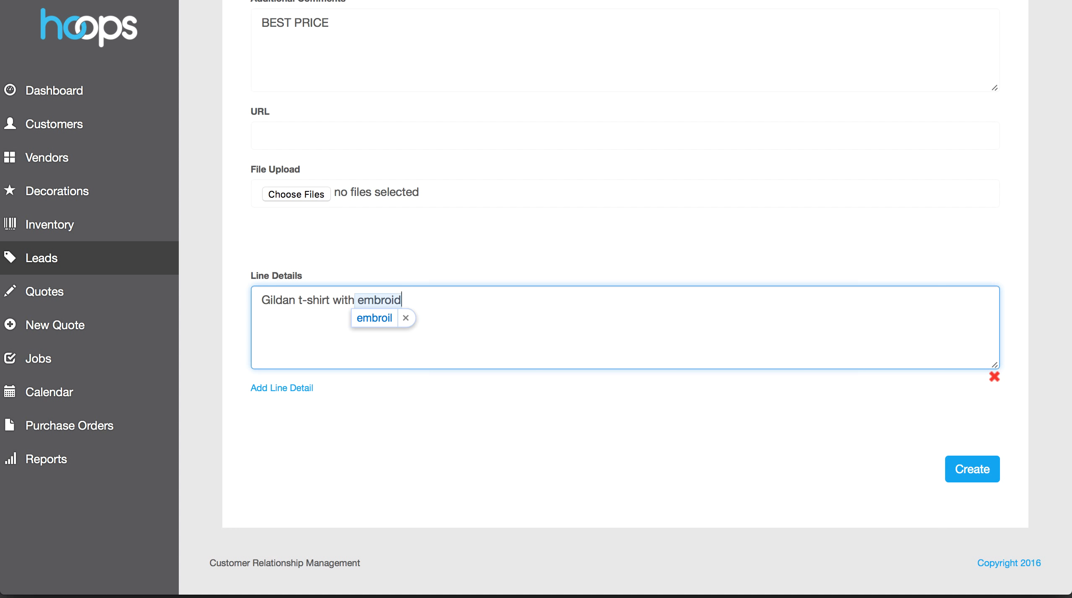
pyautogui.press('BackSpace')
pyautogui.press('BackSpace')
pyautogui.write('ery')
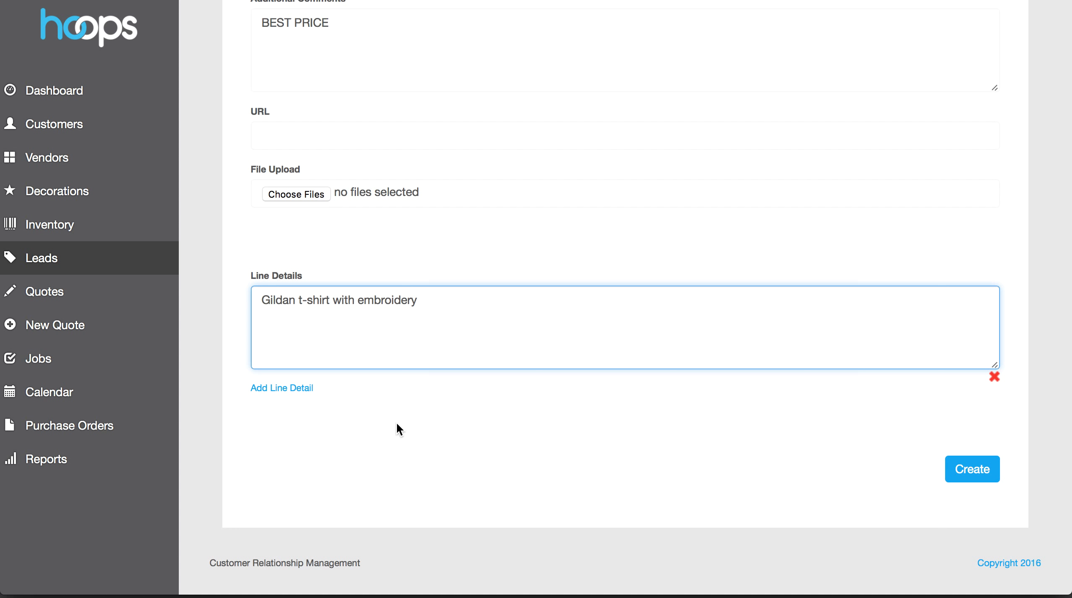
pyautogui.click(363, 420)
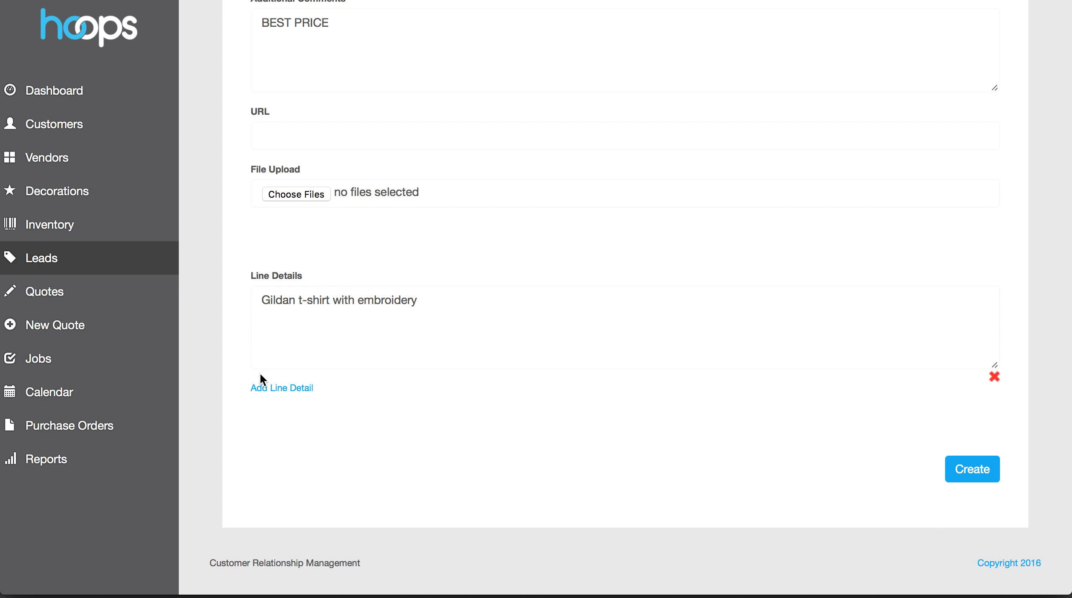
# Add a second line item 'Gildan hoodies x 200'
pyautogui.click(289, 389)
pyautogui.click(424, 406)
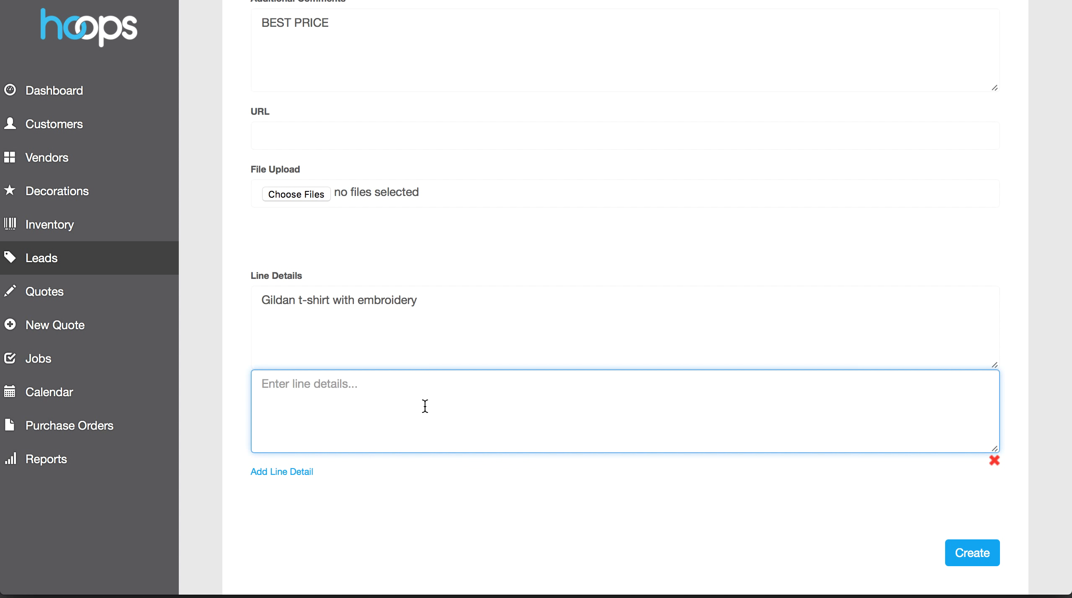
pyautogui.write('Gu')
pyautogui.press('BackSpace')
pyautogui.write('ildan hoodies')
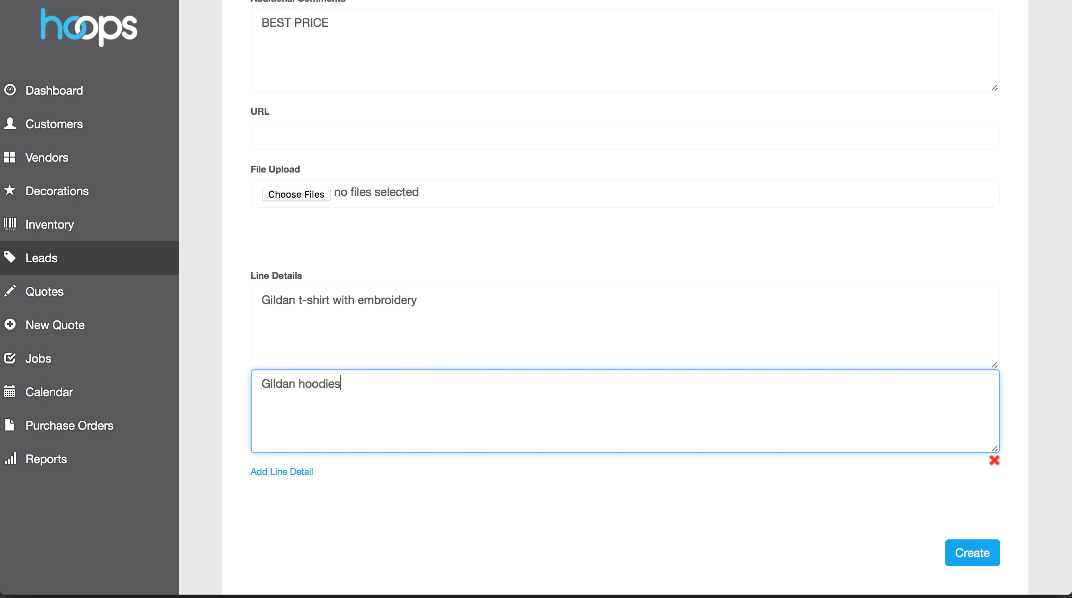
pyautogui.write(' x 200')
# Append 'x 100' to the t-shirt line and create the lead
pyautogui.click(433, 304)
pyautogui.write('100')
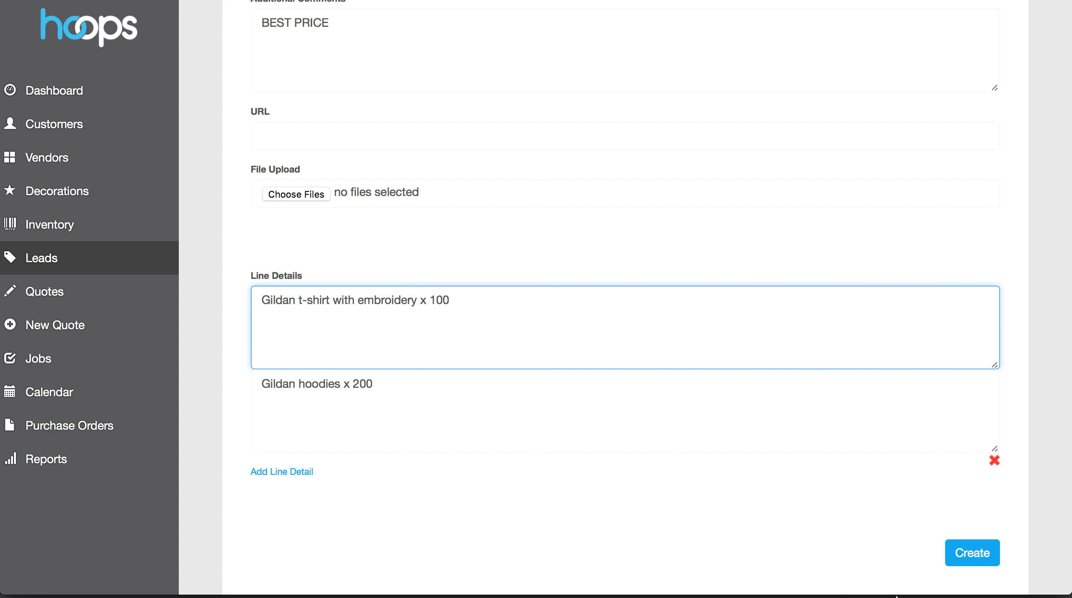
pyautogui.click(705, 413)
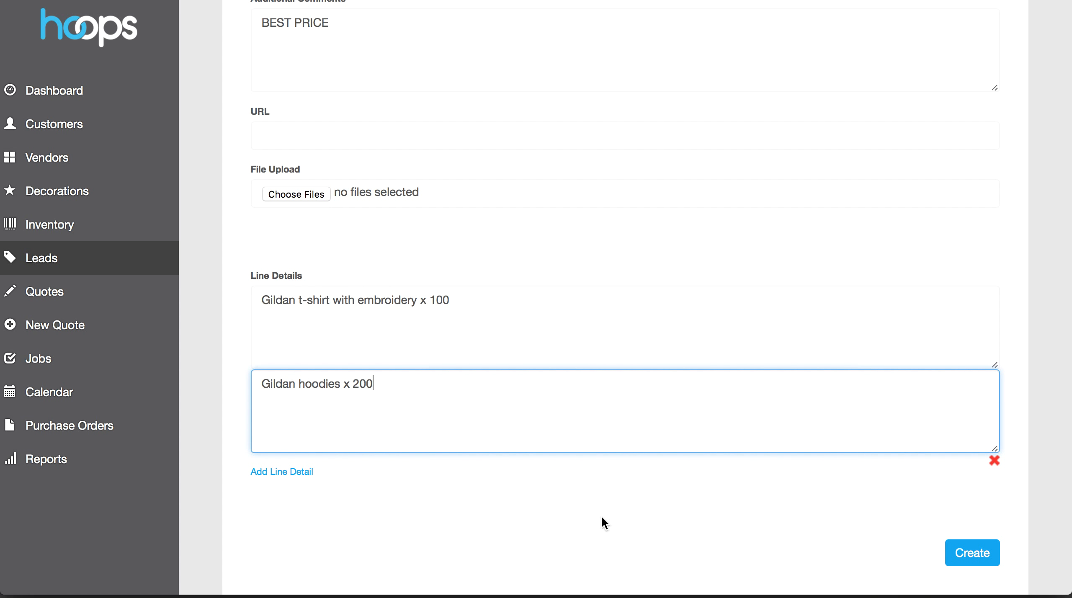
pyautogui.scroll(7, 718, 369)
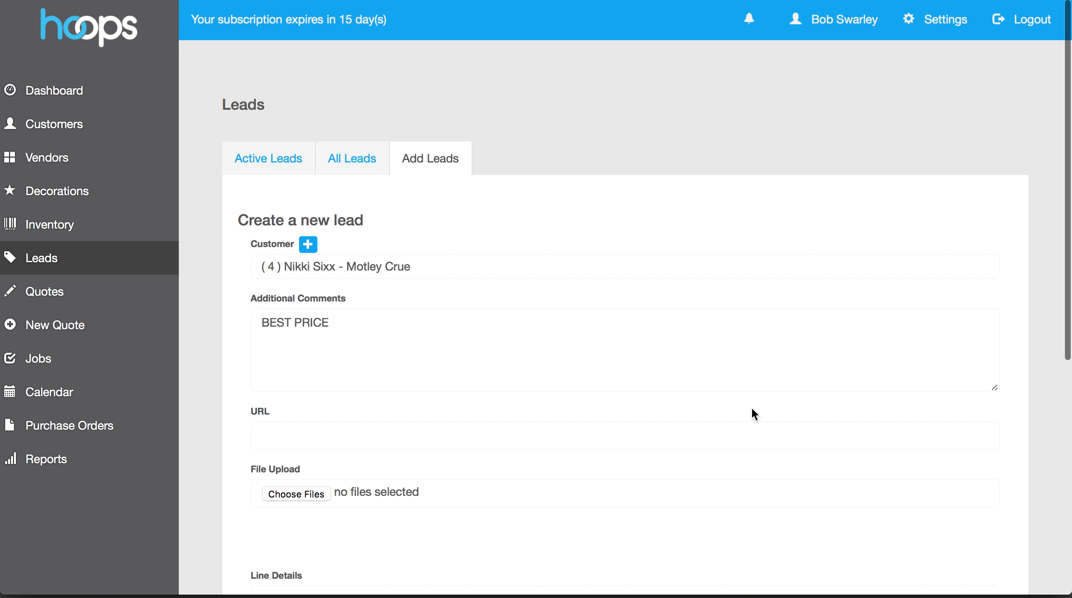
pyautogui.scroll(-9, 752, 411)
pyautogui.click(974, 467)
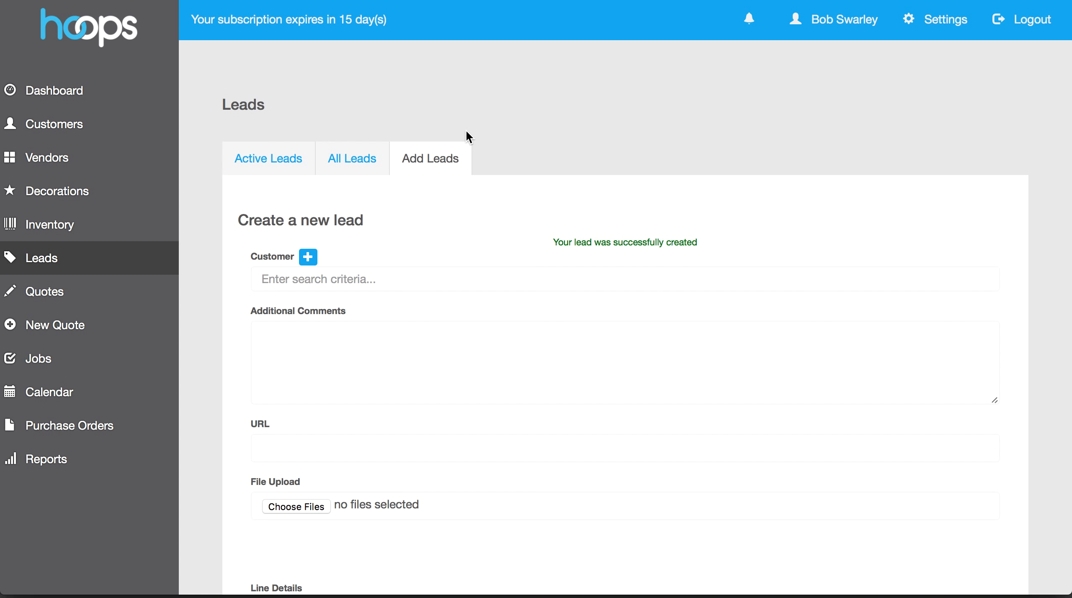
# Open Motley Crue lead 3 from Active Leads, review its line details, and close it
pyautogui.click(257, 161)
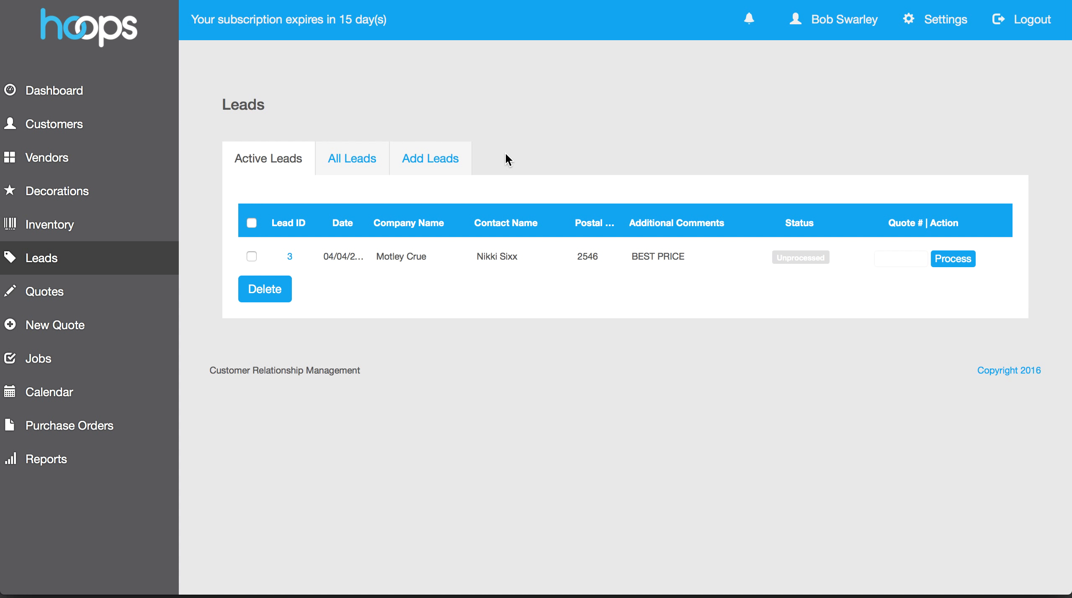
pyautogui.click(290, 256)
pyautogui.moveTo(801, 302); pyautogui.dragTo(1066, 563)
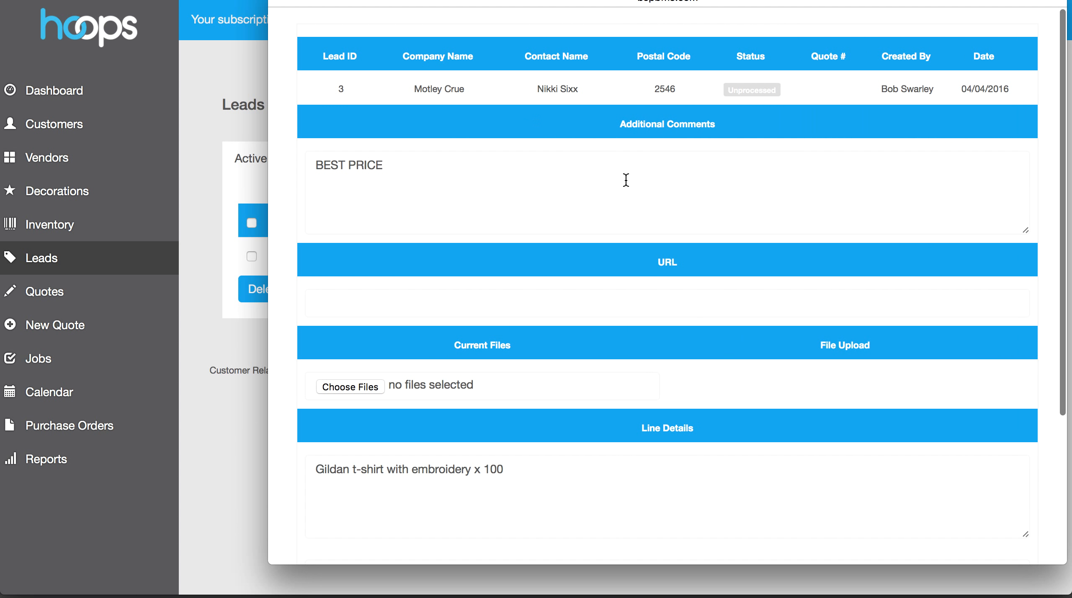
pyautogui.scroll(-5, 621, 183)
pyautogui.scroll(5, 620, 197)
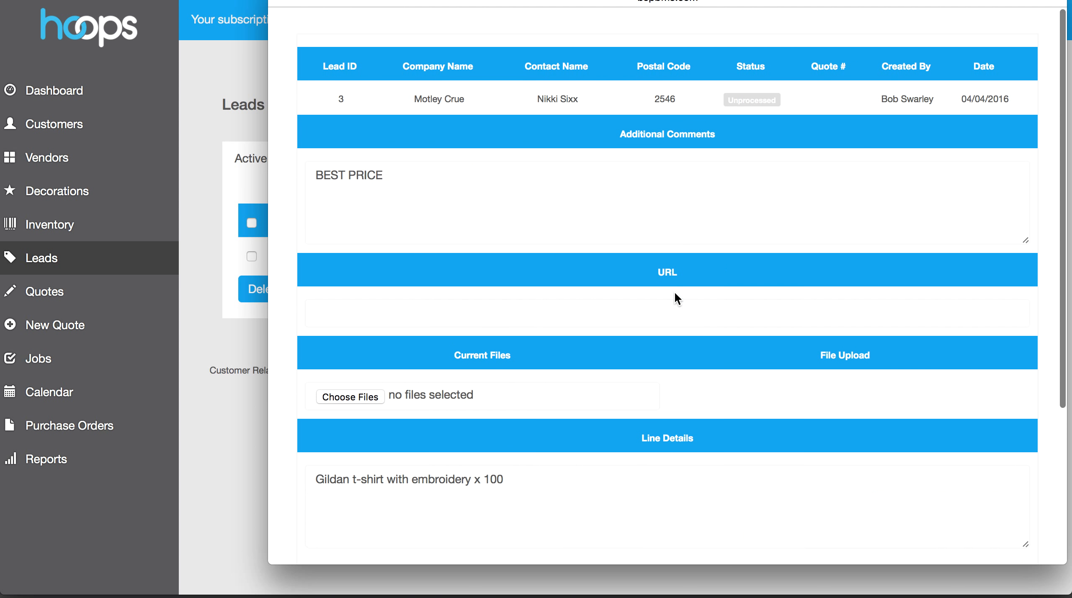
pyautogui.scroll(-5, 580, 212)
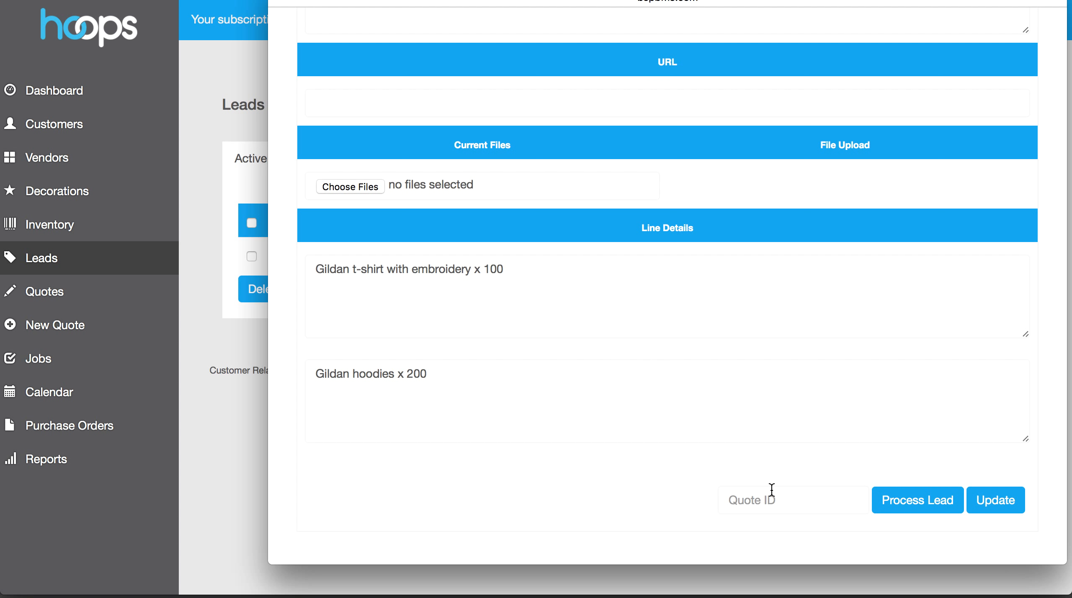
pyautogui.scroll(5, 500, 268)
pyautogui.scroll(-5, 741, 293)
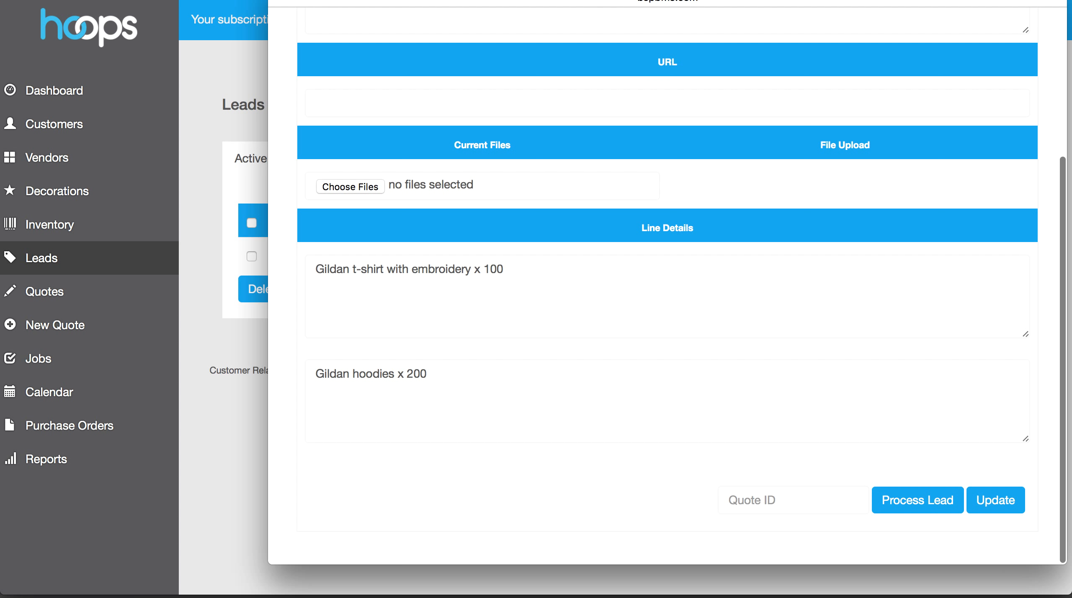
pyautogui.press('Escape')
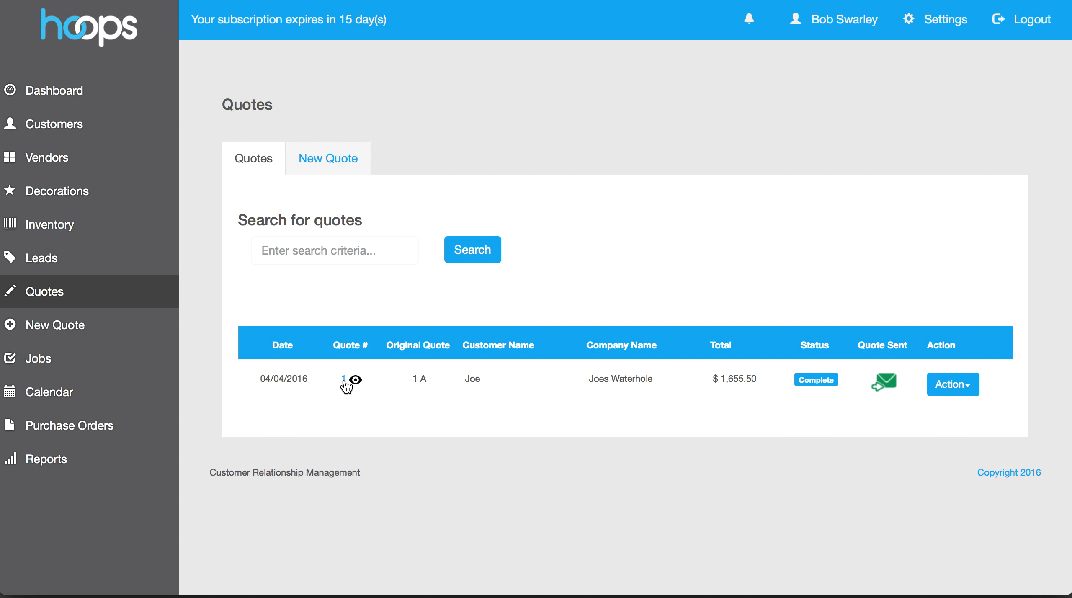
# Return to the leads list and open lead 3's details
pyautogui.click(69, 264)
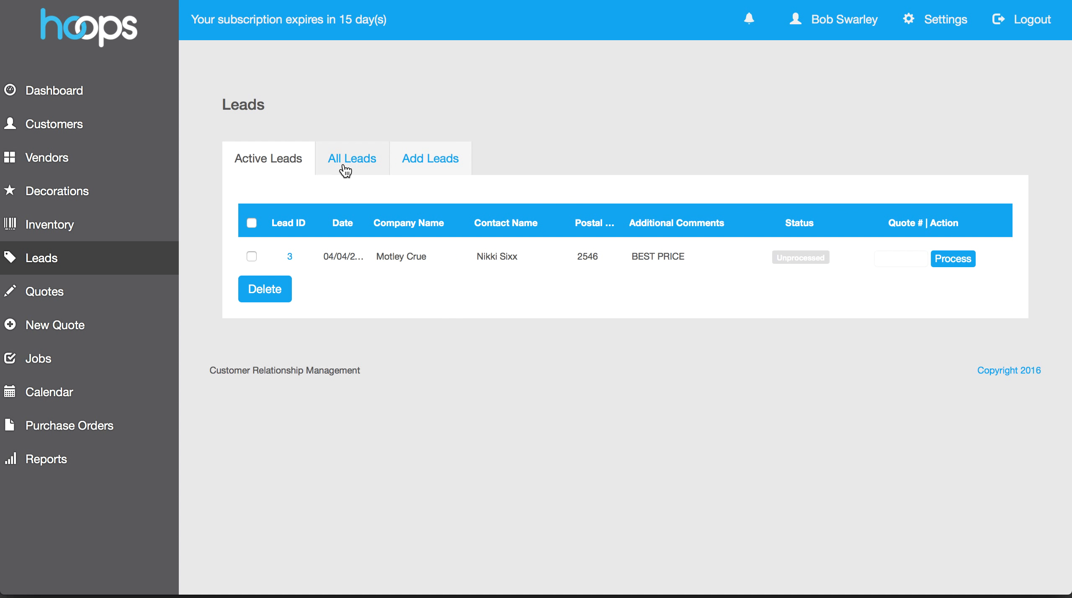
pyautogui.click(344, 169)
pyautogui.click(287, 173)
pyautogui.click(290, 257)
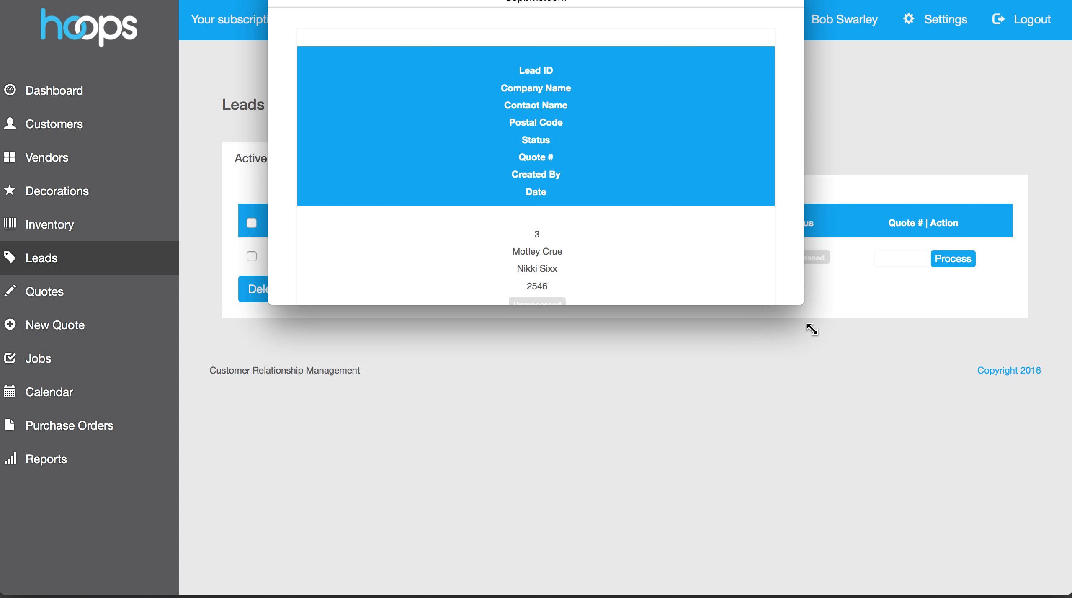
pyautogui.moveTo(802, 311); pyautogui.dragTo(1055, 594)
pyautogui.scroll(-5, 881, 423)
# Set the Quote ID to 3, replacing the taken 2, and process the lead
pyautogui.click(793, 542)
pyautogui.write('1')
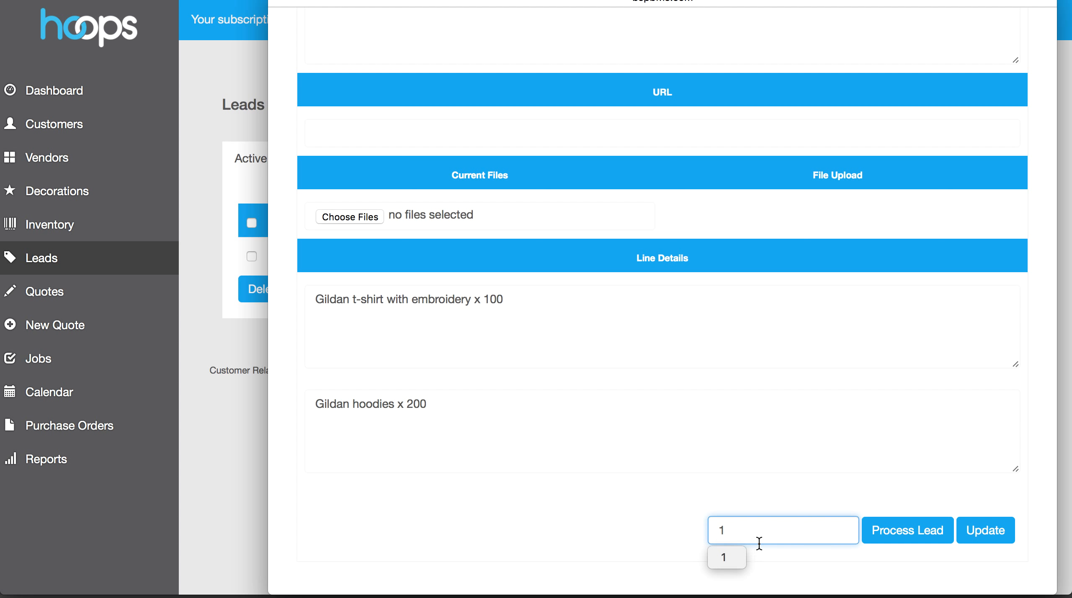
pyautogui.press('BackSpace')
pyautogui.write('2')
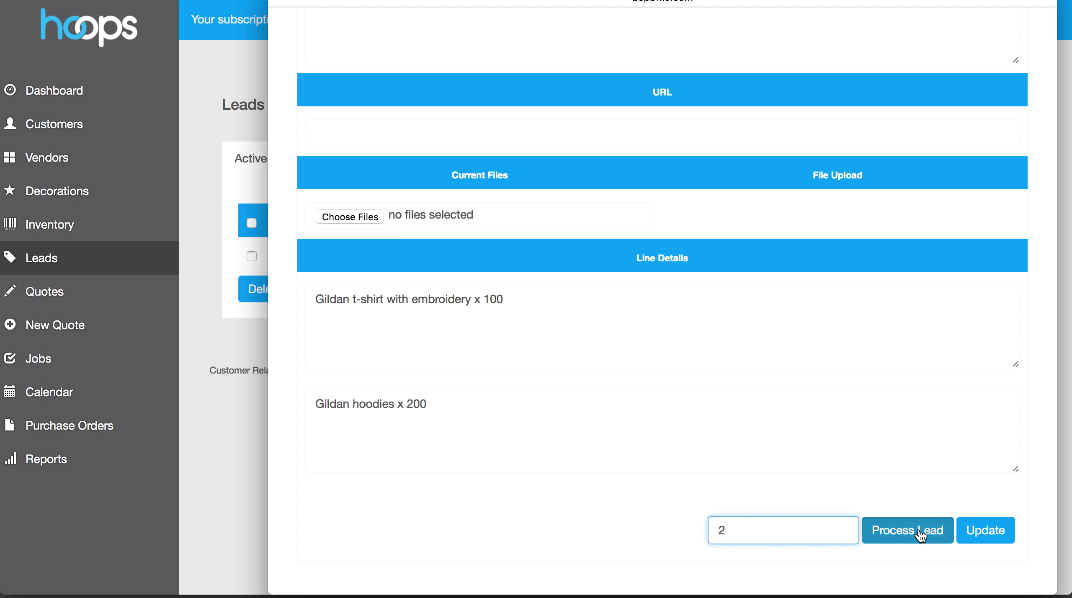
pyautogui.scroll(4, 748, 226)
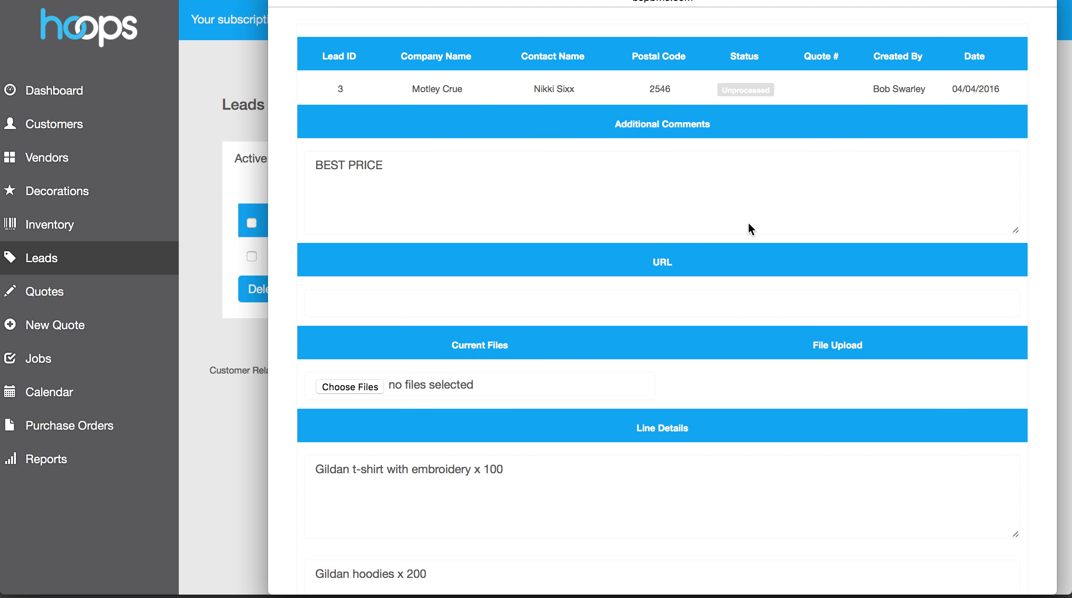
pyautogui.scroll(-4, 747, 251)
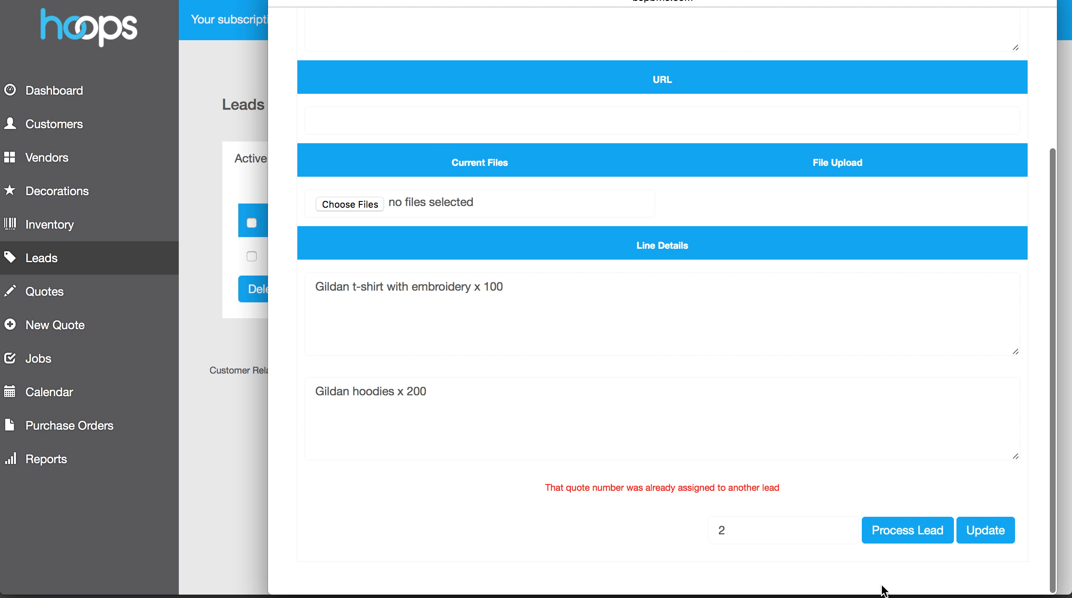
pyautogui.doubleClick(790, 534)
pyautogui.write('3')
pyautogui.click(900, 530)
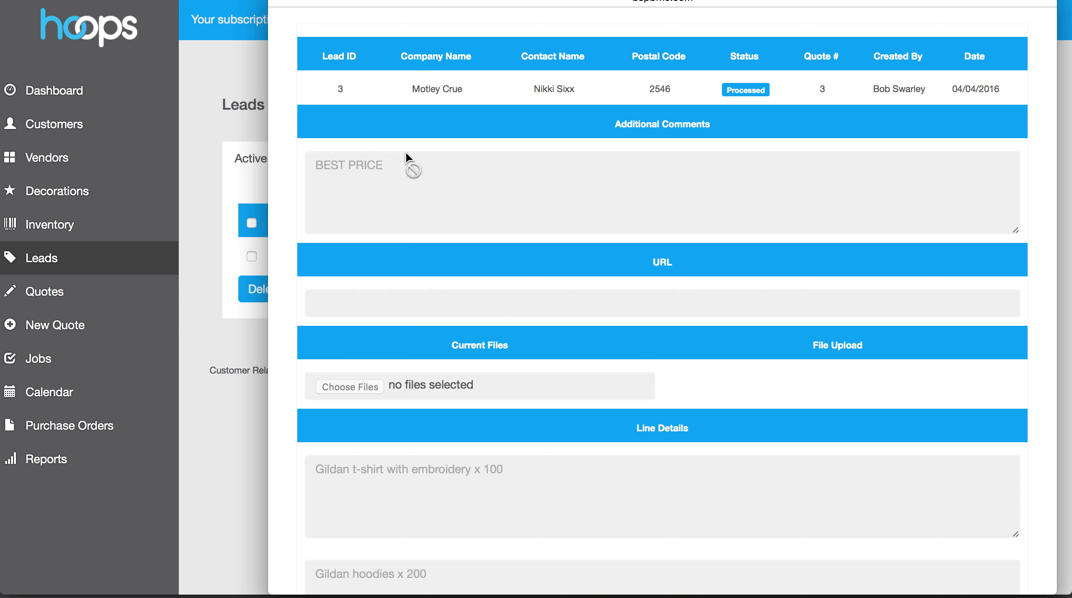
pyautogui.scroll(-5, 424, 182)
pyautogui.scroll(5, 424, 183)
# Check lead 3's Processed status in the All Leads tab, then close its details
pyautogui.click(278, 1)
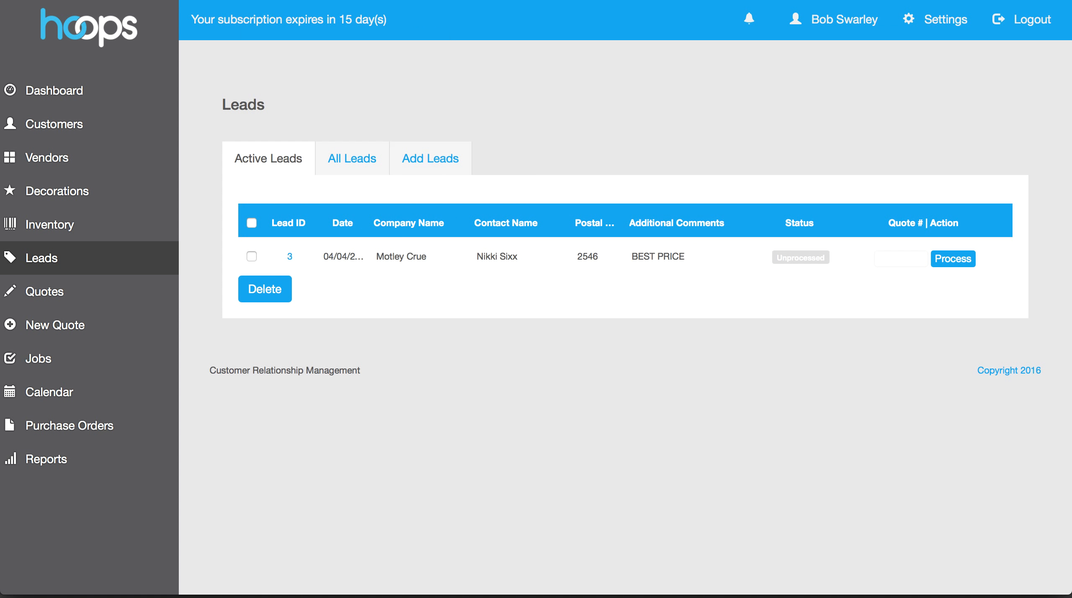
pyautogui.click(343, 160)
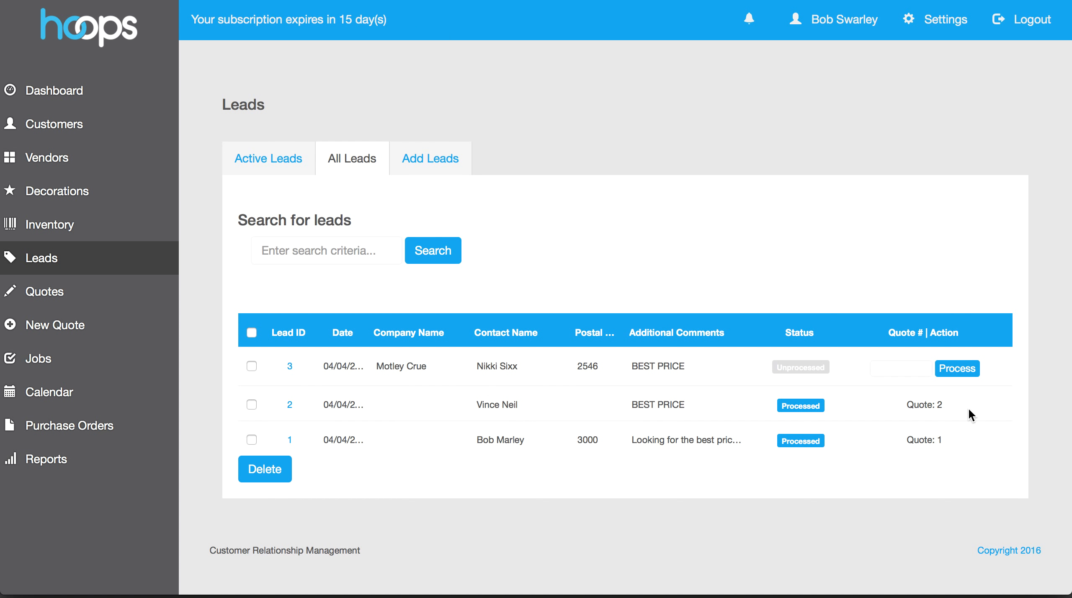
pyautogui.click(289, 368)
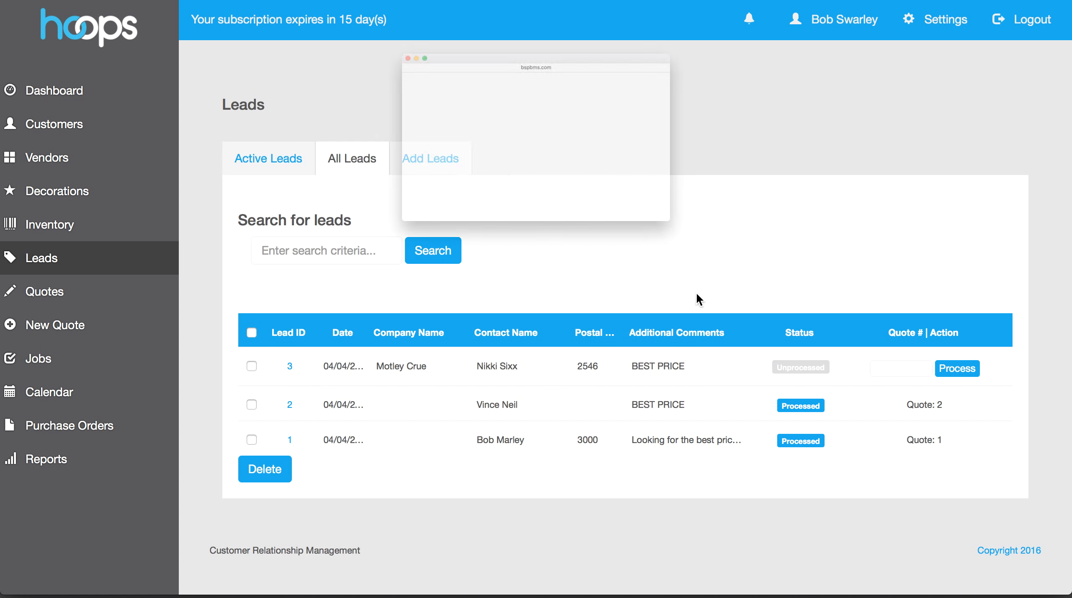
pyautogui.moveTo(796, 301); pyautogui.dragTo(1067, 592)
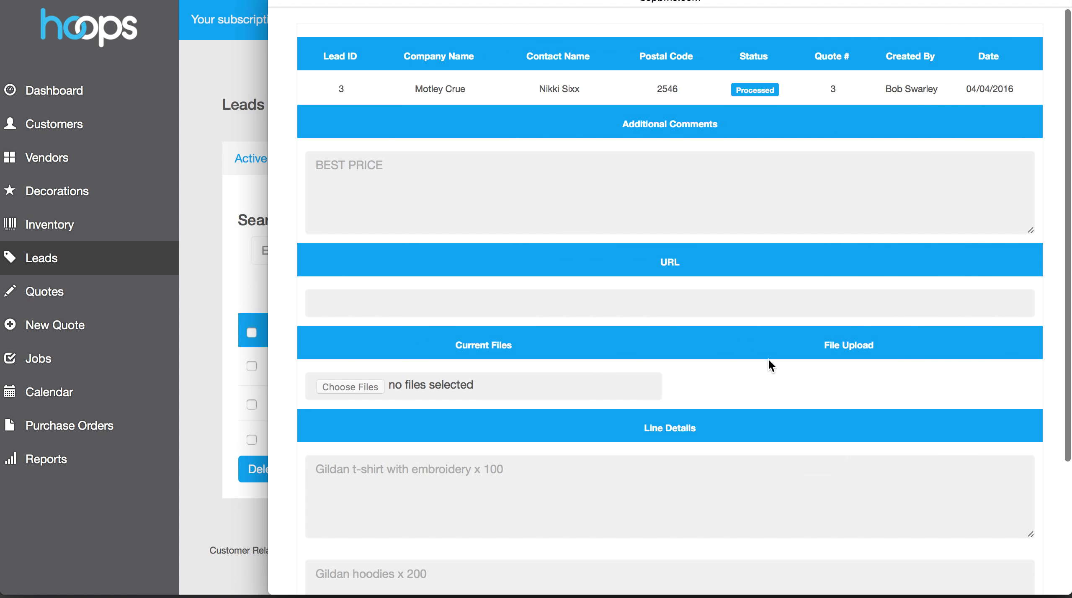
pyautogui.scroll(-5, 617, 211)
pyautogui.scroll(5, 619, 211)
pyautogui.press('super+w')
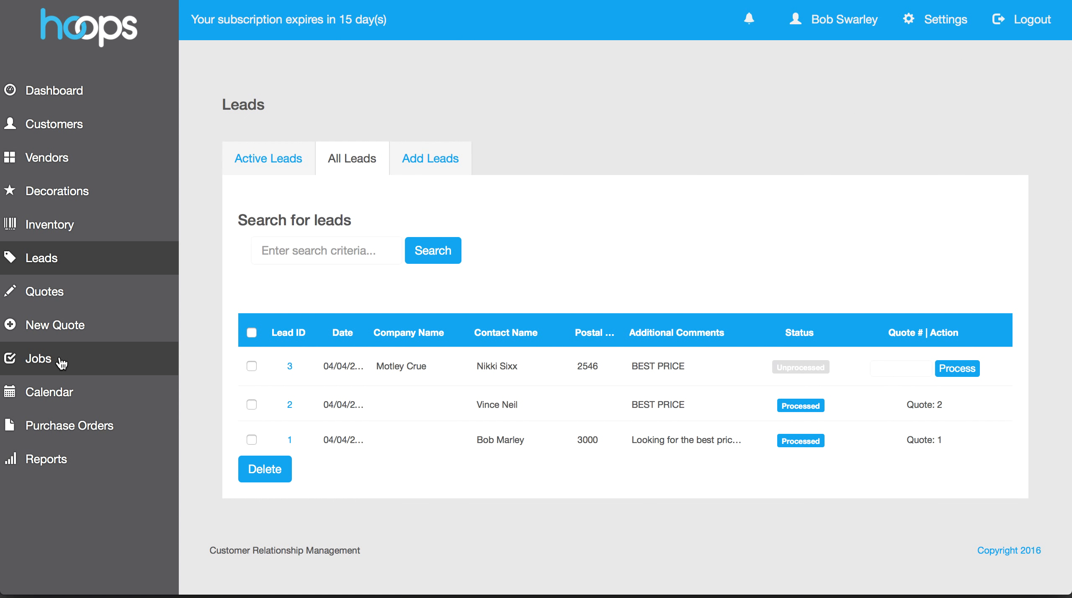
# Reload Leads and compare All Leads and Active Leads, confirming none remain unprocessed
pyautogui.click(72, 265)
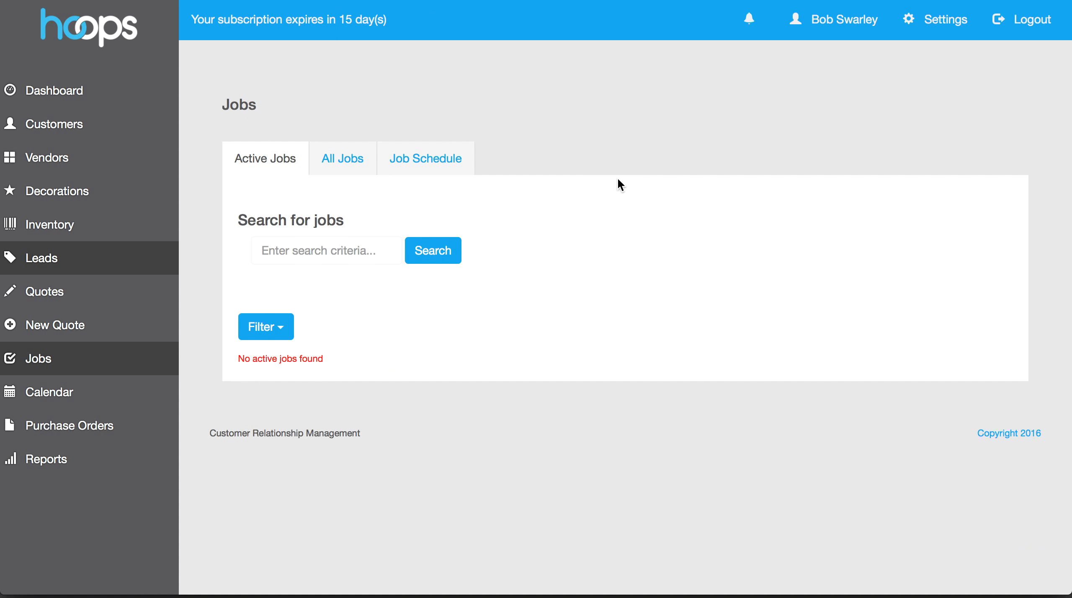
pyautogui.click(358, 157)
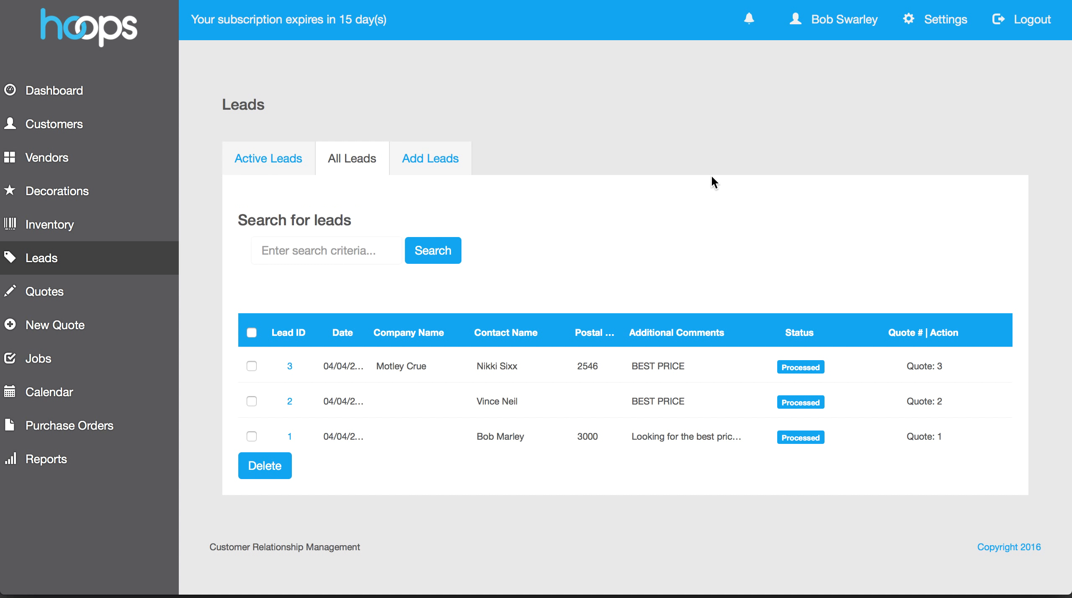
pyautogui.click(249, 160)
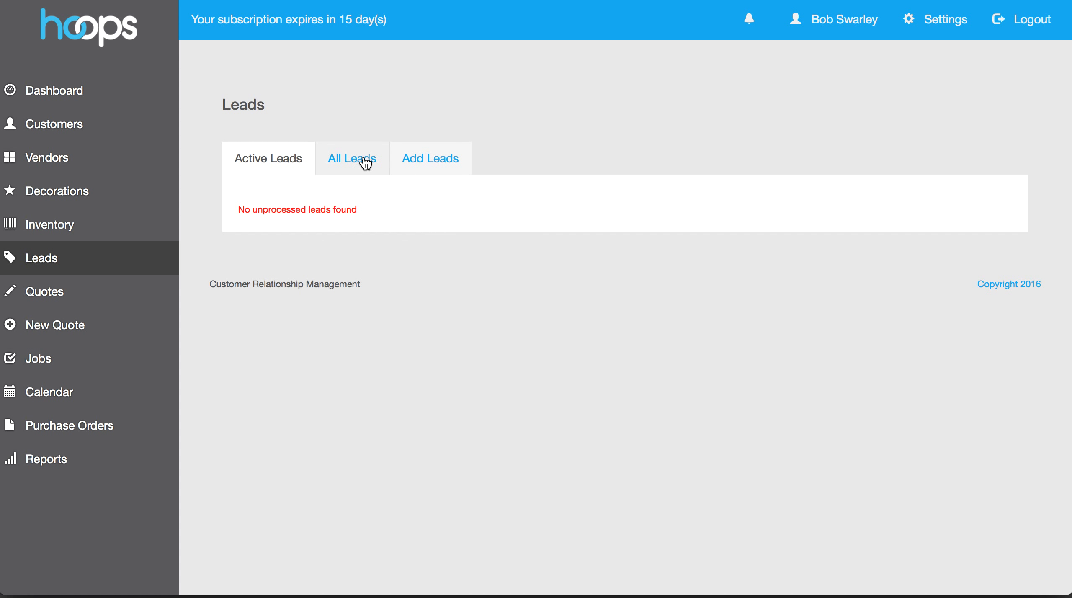
pyautogui.click(360, 159)
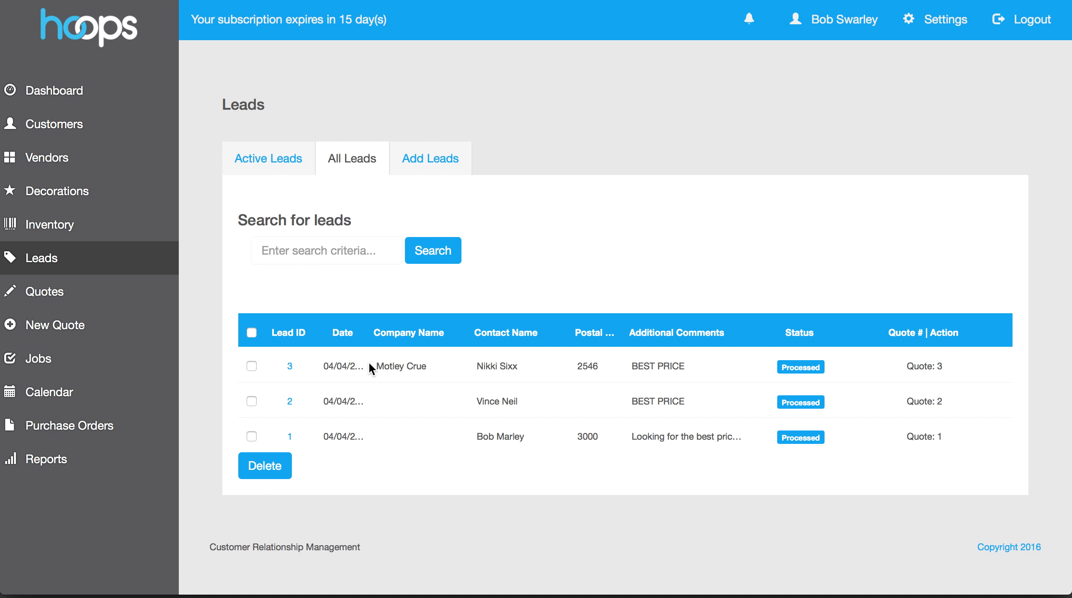
pyautogui.click(926, 366)
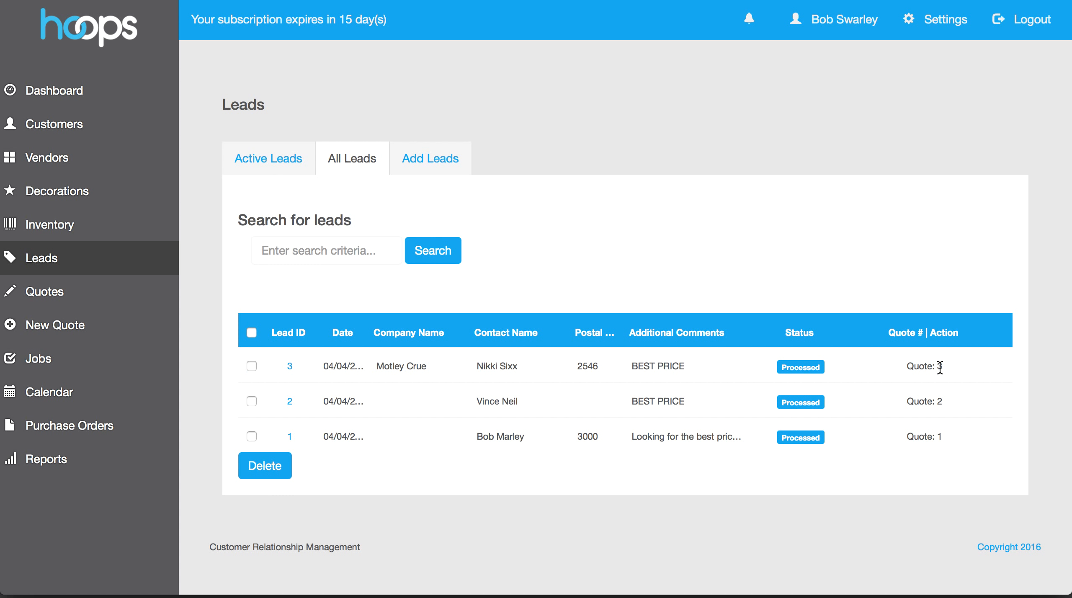
pyautogui.click(63, 297)
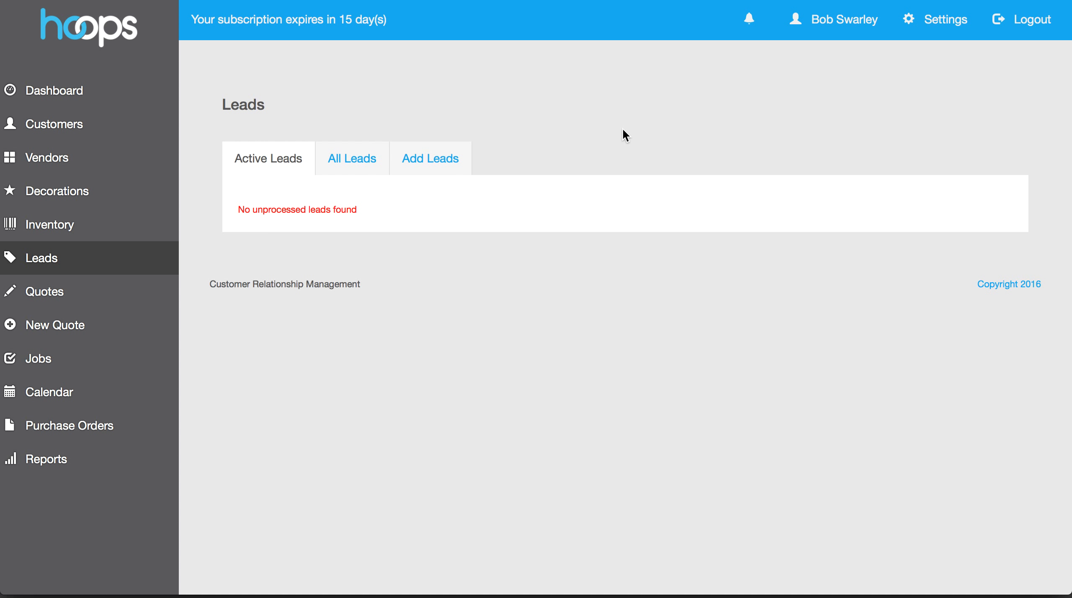
pyautogui.press('super+Tab')
pyautogui.press('super+Tab')
pyautogui.press('super+Tab')
pyautogui.press('super+shift+Tab')
pyautogui.press('super+shift+Tab')
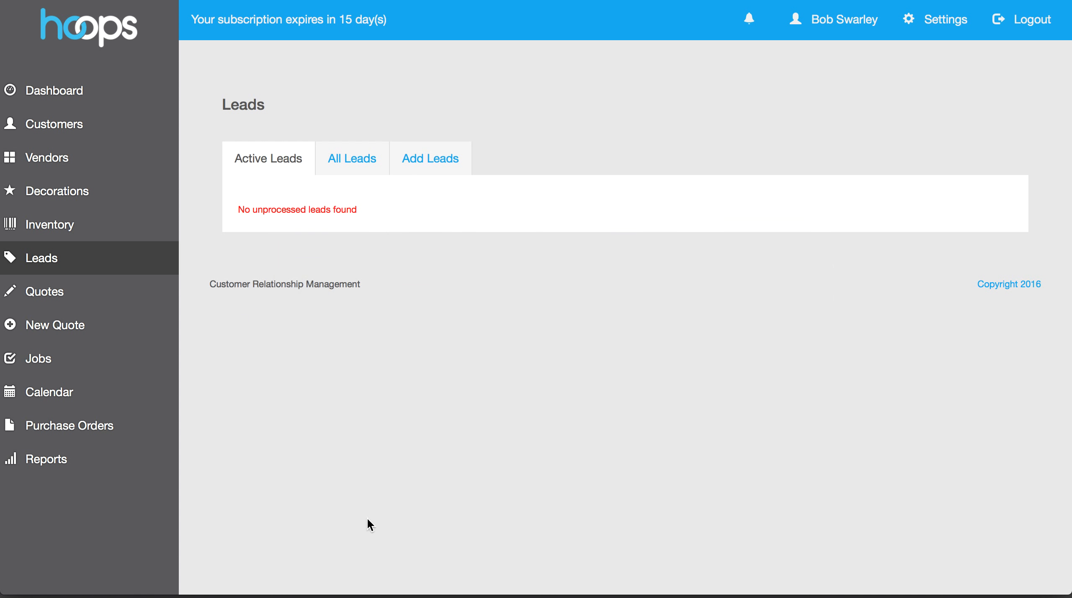